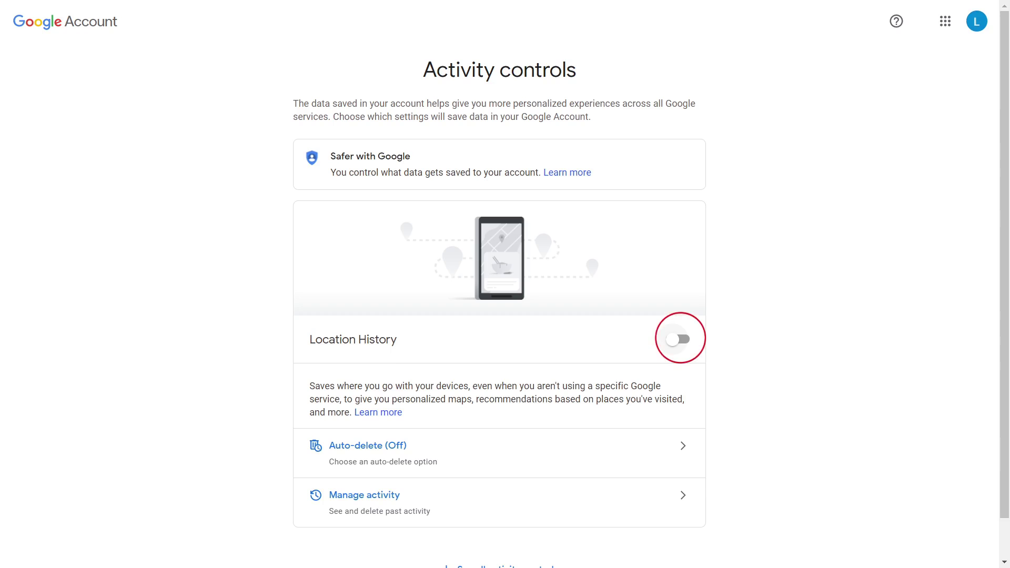
Step: Turn on Location History for the Google account and dismiss the confirmation
{"action": "left_click", "coordinate": [681, 337]}
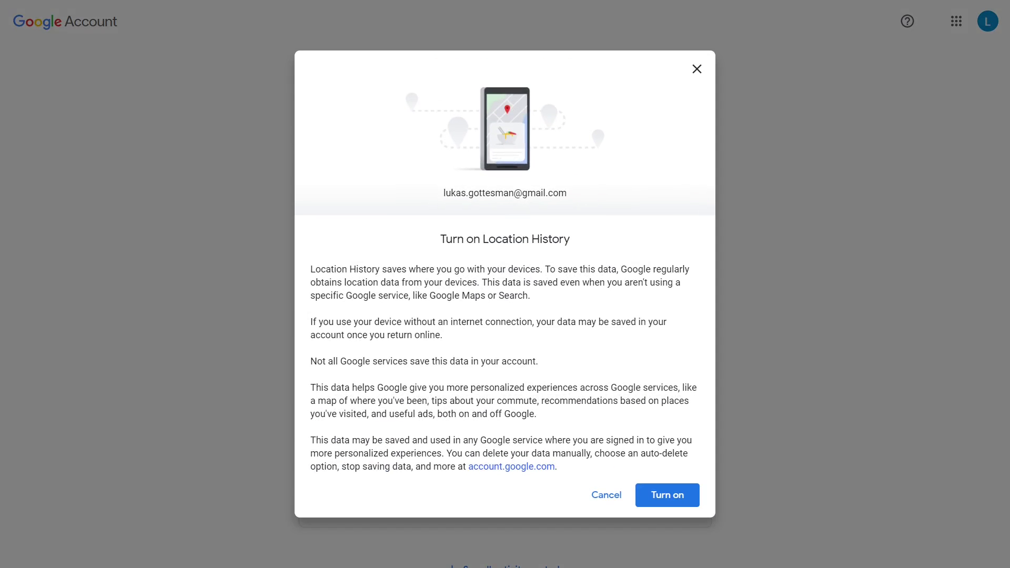
{"action": "left_click", "coordinate": [666, 495]}
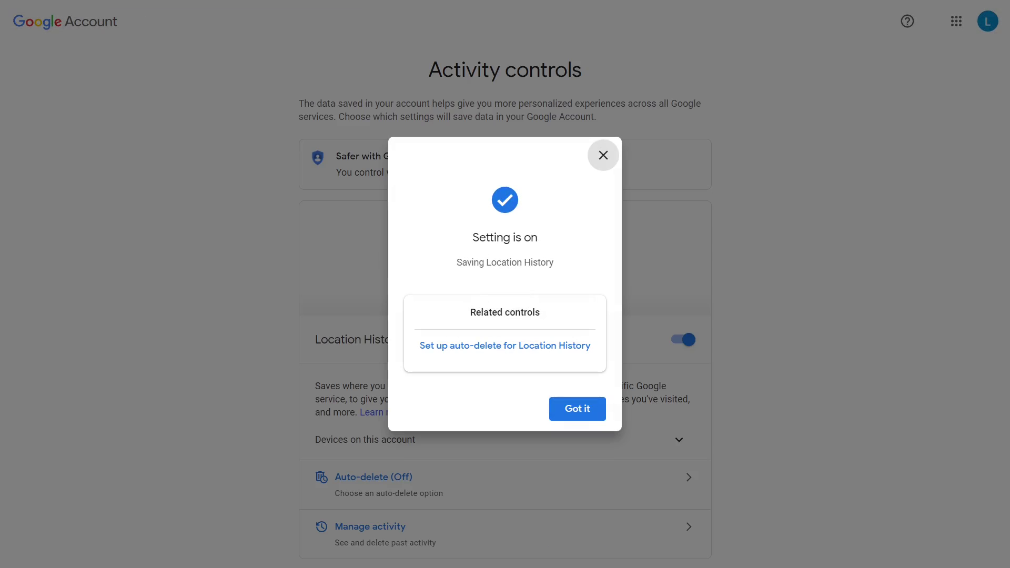
{"action": "left_click", "coordinate": [577, 409]}
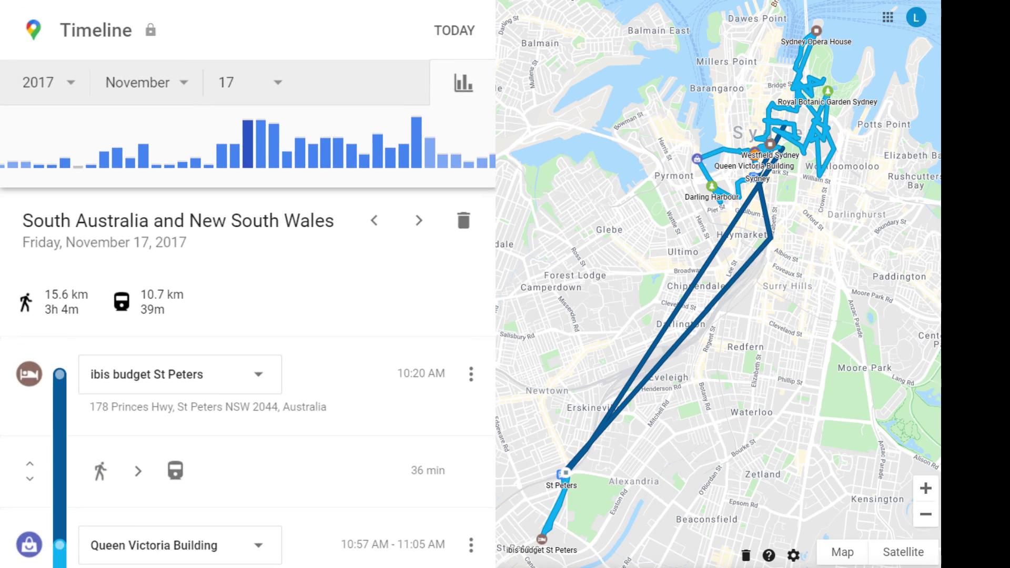
{"action": "scroll", "coordinate": [247, 284], "scroll_direction": "down", "scroll_amount": 10}
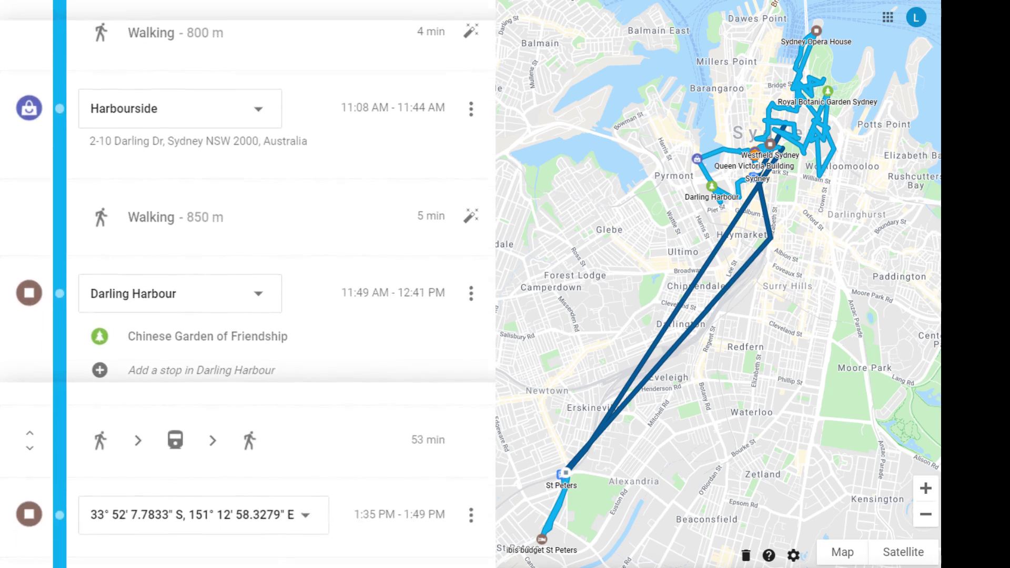
{"action": "scroll", "coordinate": [248, 284], "scroll_direction": "down", "scroll_amount": 12}
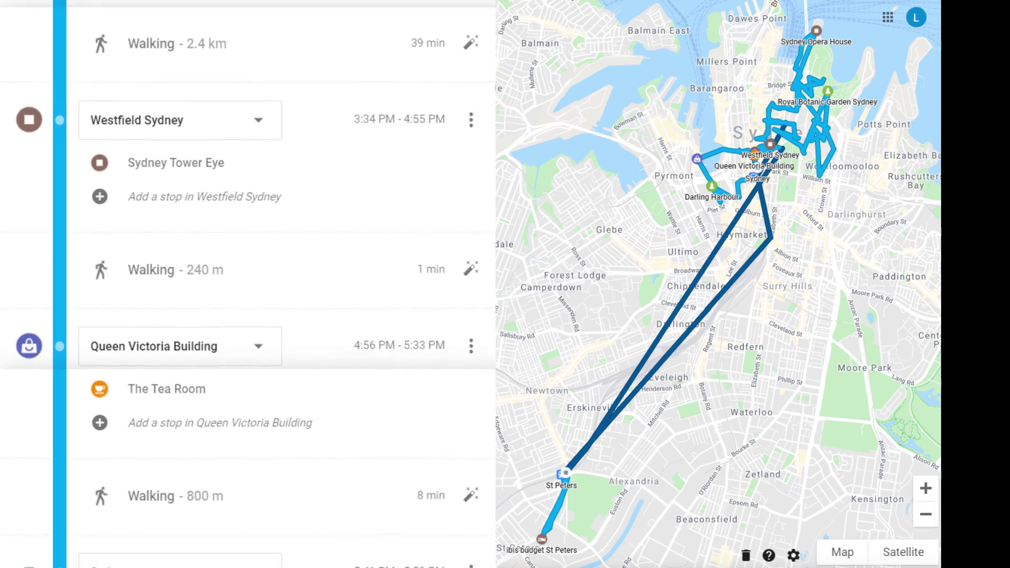
{"action": "scroll", "coordinate": [247, 284], "scroll_direction": "down", "scroll_amount": 11}
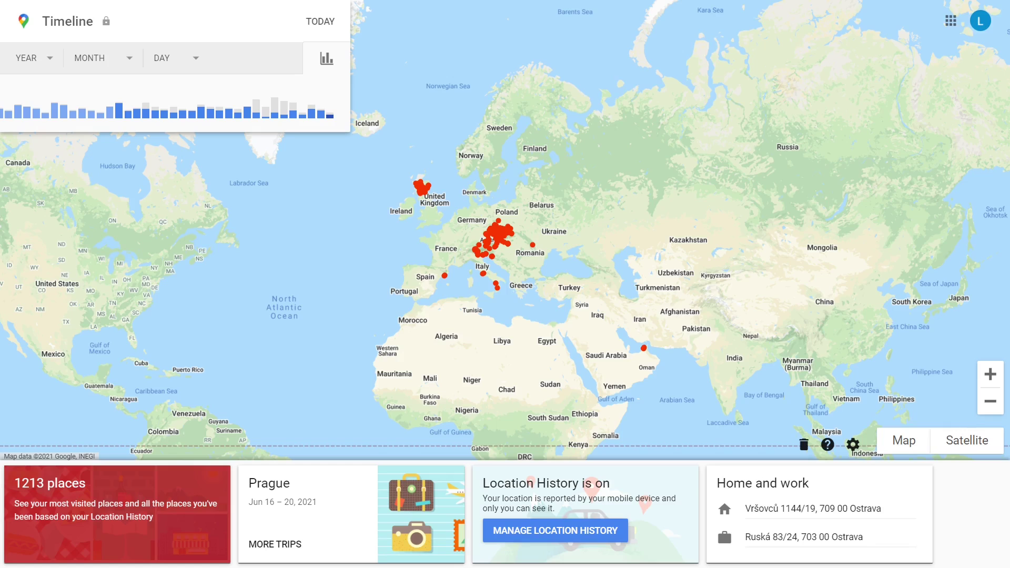
Step: Display the Timeline's recorded day for November 17, 2017
{"action": "left_click", "coordinate": [31, 58]}
{"action": "left_click", "coordinate": [22, 183]}
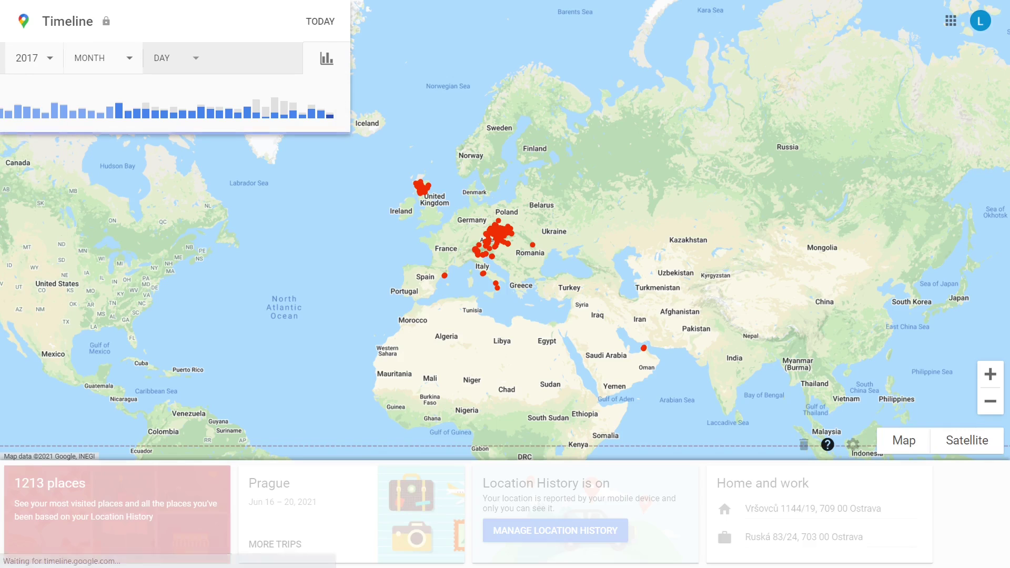
{"action": "left_click", "coordinate": [100, 58]}
{"action": "left_click", "coordinate": [95, 326]}
{"action": "left_click", "coordinate": [173, 58]}
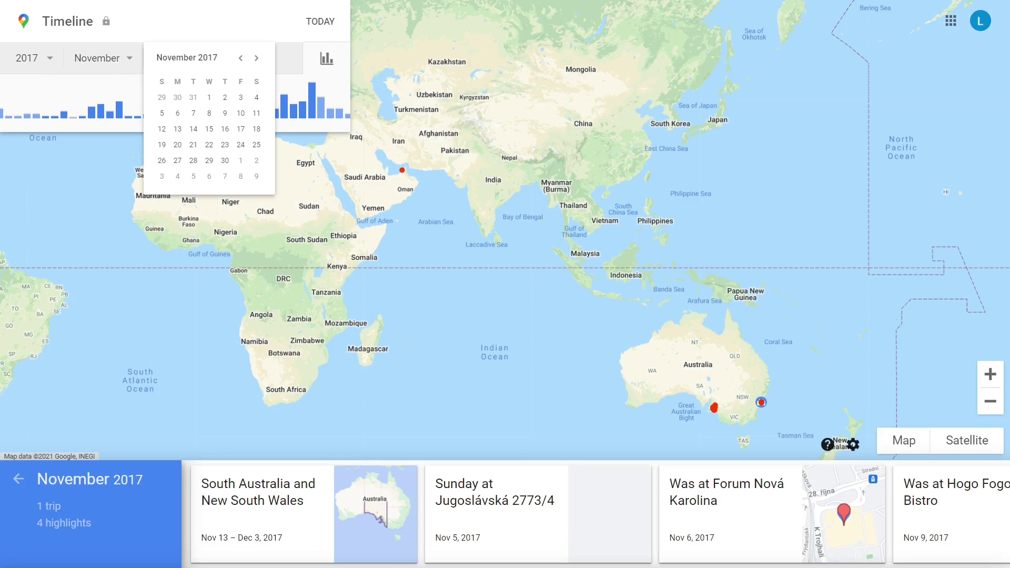
{"action": "left_click", "coordinate": [242, 129]}
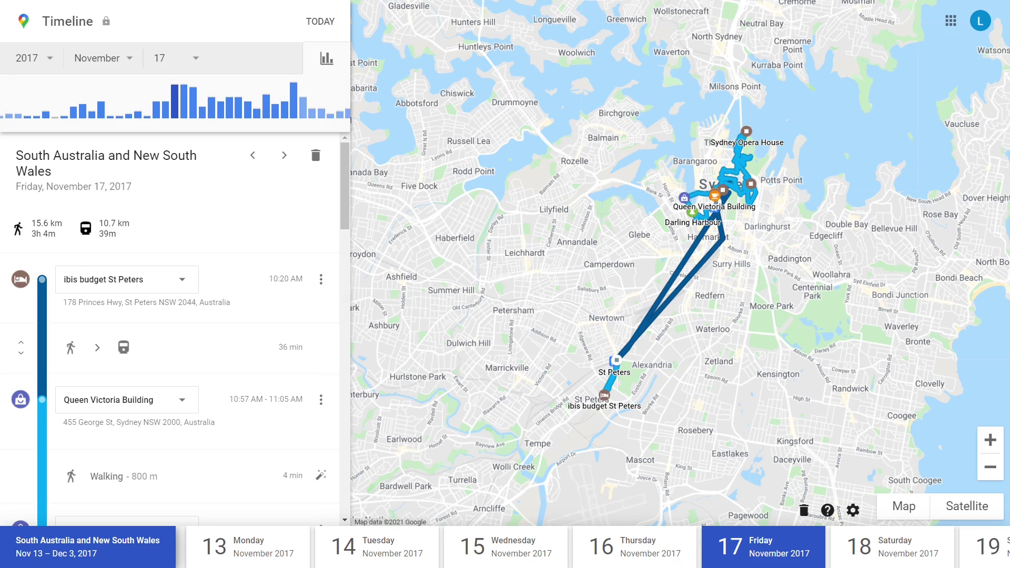
Step: Start downloading a copy of all Timeline data and include only Location History in the Takeout export
{"action": "left_click", "coordinate": [852, 511]}
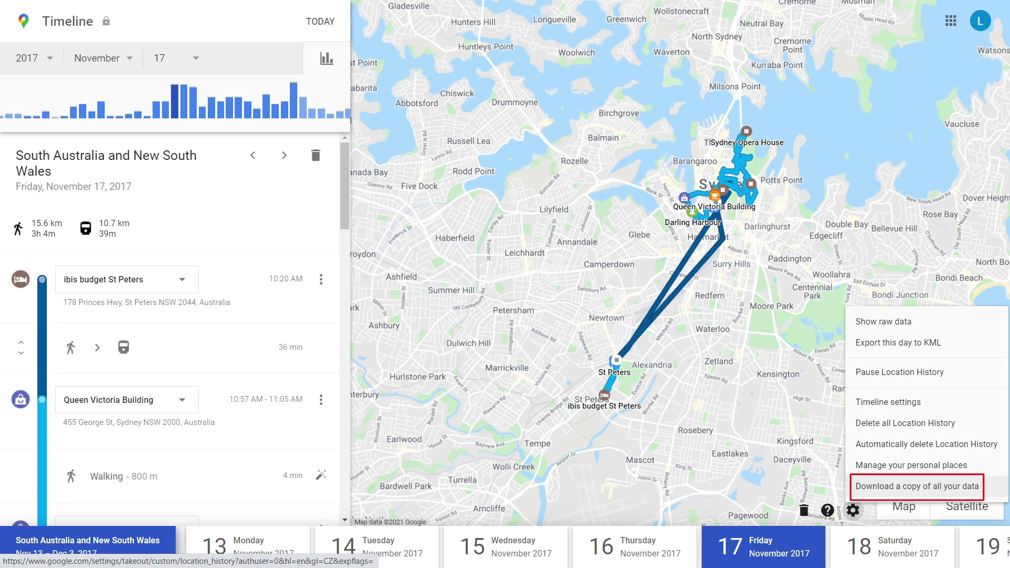
{"action": "left_click", "coordinate": [917, 487]}
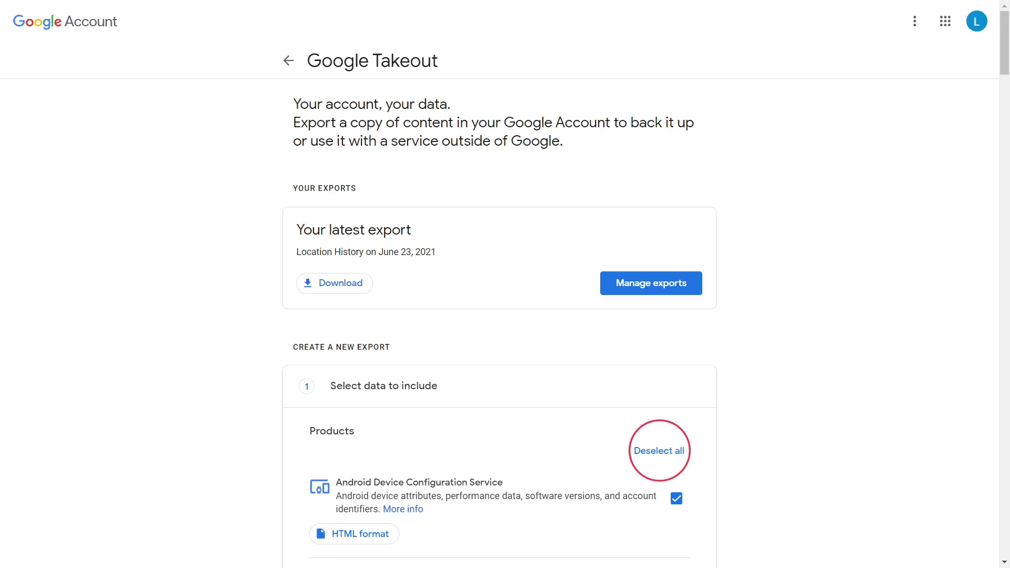
{"action": "left_click", "coordinate": [659, 451]}
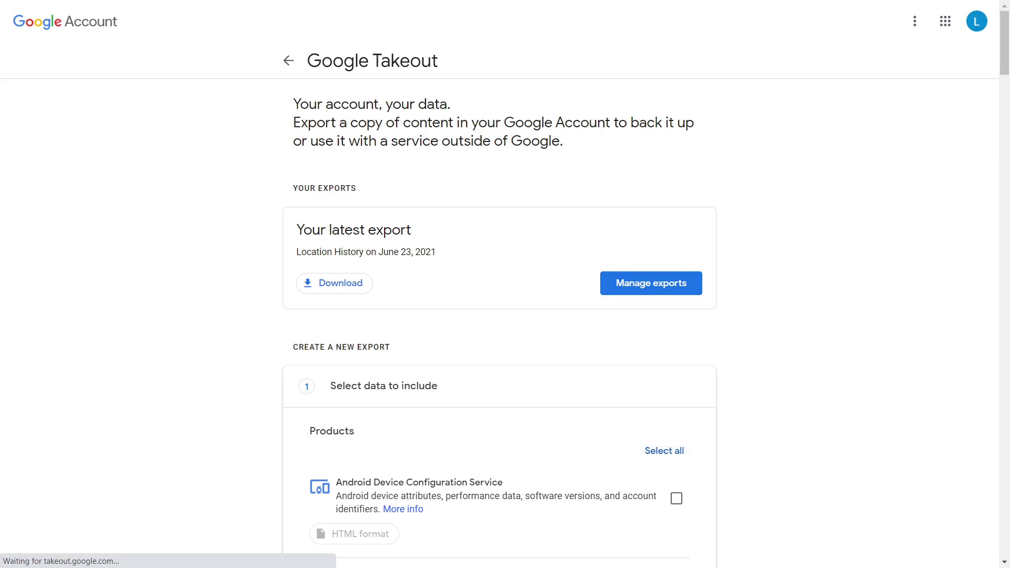
{"action": "scroll", "coordinate": [499, 316], "scroll_direction": "down", "scroll_amount": 10}
{"action": "scroll", "coordinate": [500, 342], "scroll_direction": "down", "scroll_amount": 20}
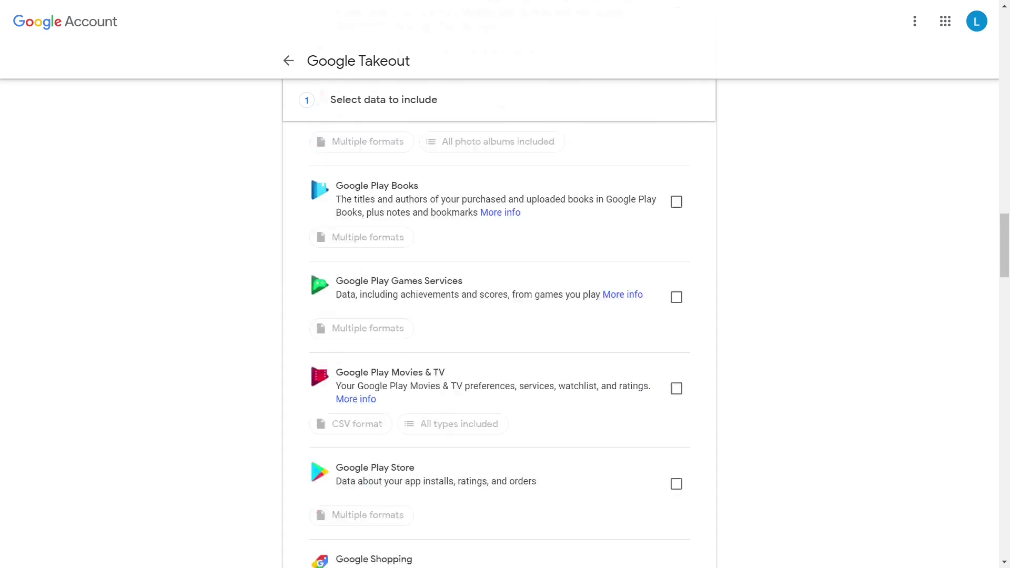
{"action": "left_click", "coordinate": [676, 301]}
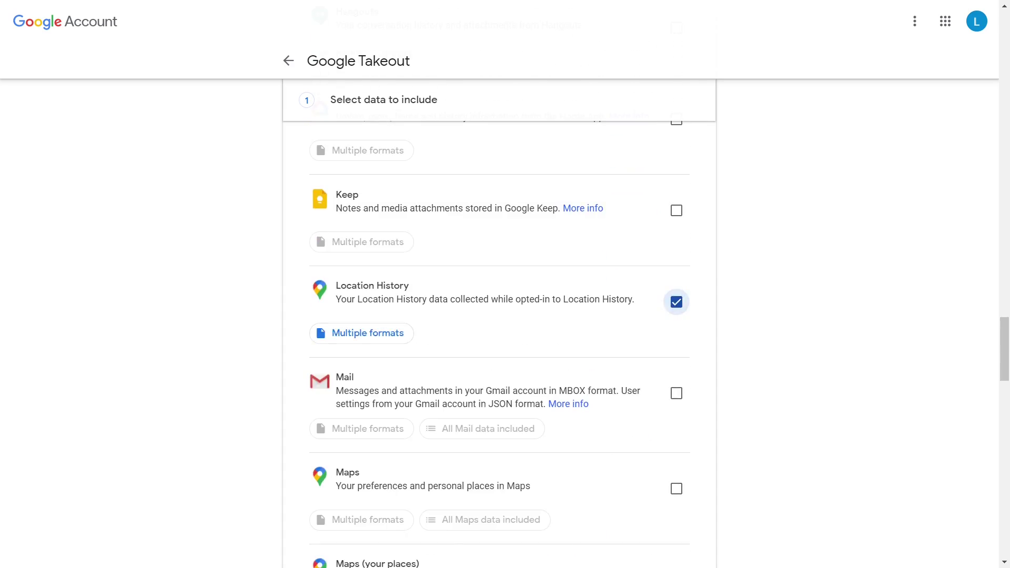
Step: Set the Location History export file format to KML
{"action": "left_click", "coordinate": [368, 333]}
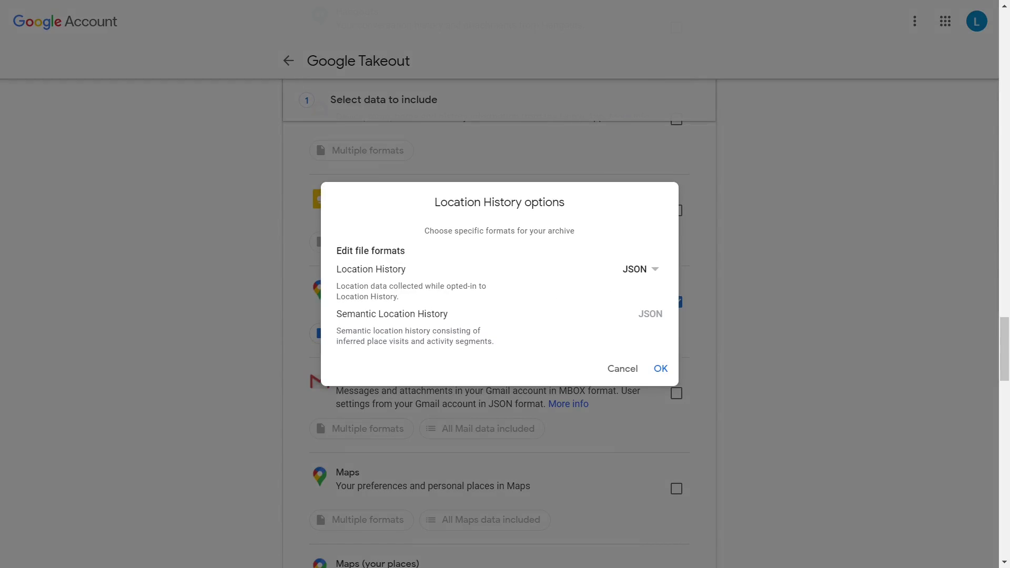
{"action": "left_click", "coordinate": [640, 269]}
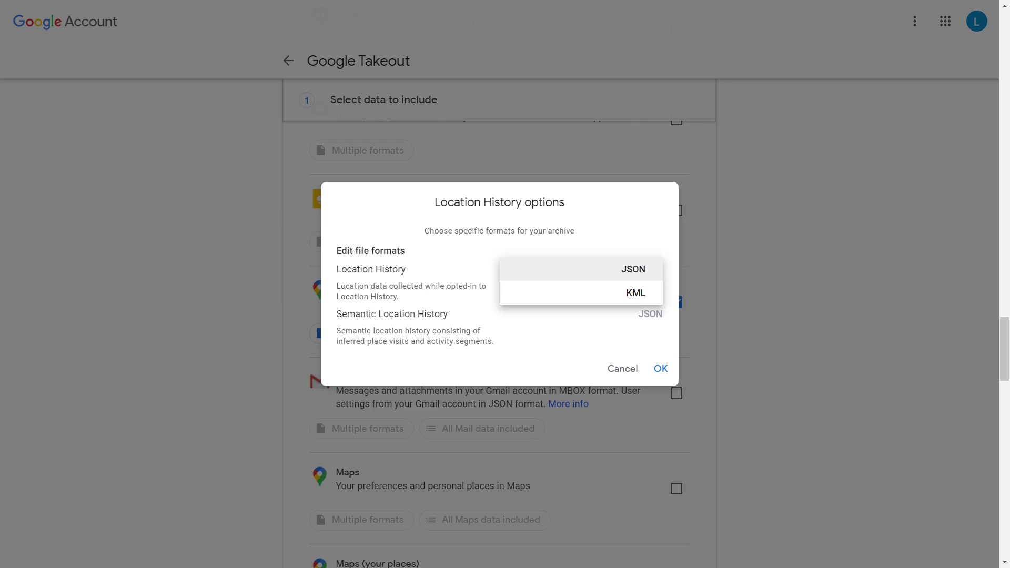
{"action": "left_click", "coordinate": [623, 293]}
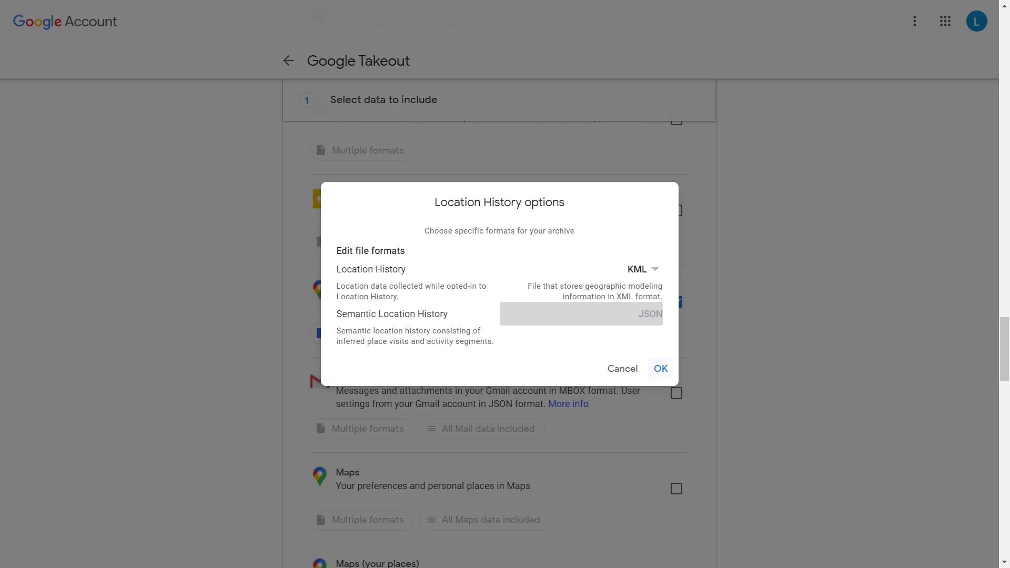
{"action": "left_click", "coordinate": [660, 368]}
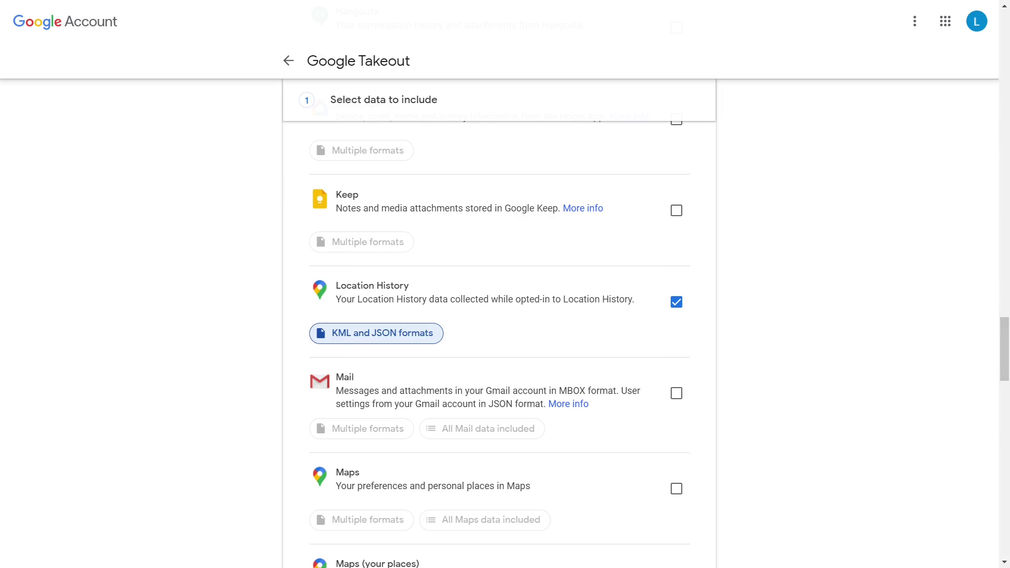
Step: Proceed with the selected data and create a one-time .zip export of 2 GB, delivered by email download link
{"action": "scroll", "coordinate": [499, 342], "scroll_direction": "down", "scroll_amount": 15}
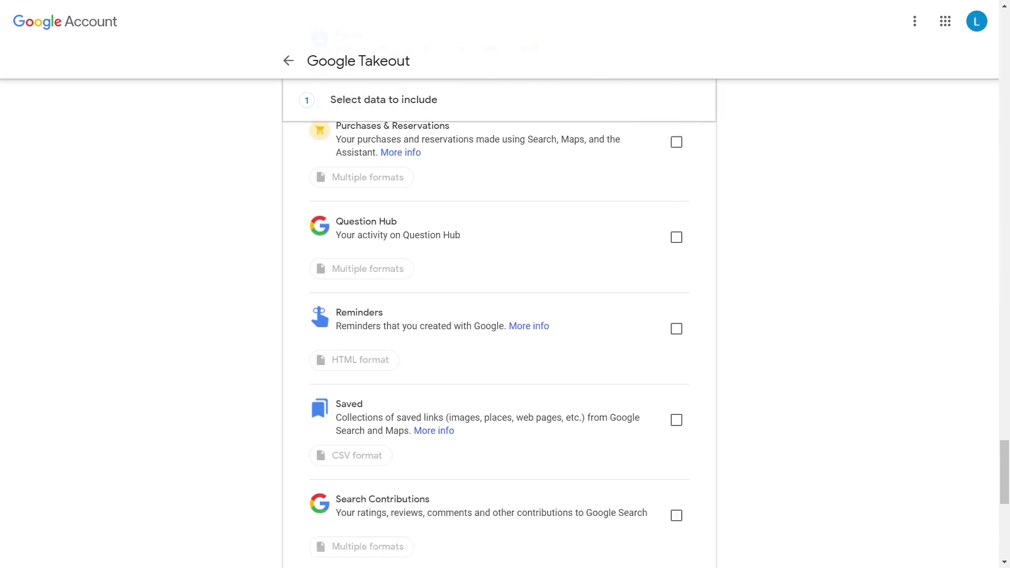
{"action": "scroll", "coordinate": [499, 342], "scroll_direction": "down", "scroll_amount": 8}
{"action": "left_click", "coordinate": [668, 411]}
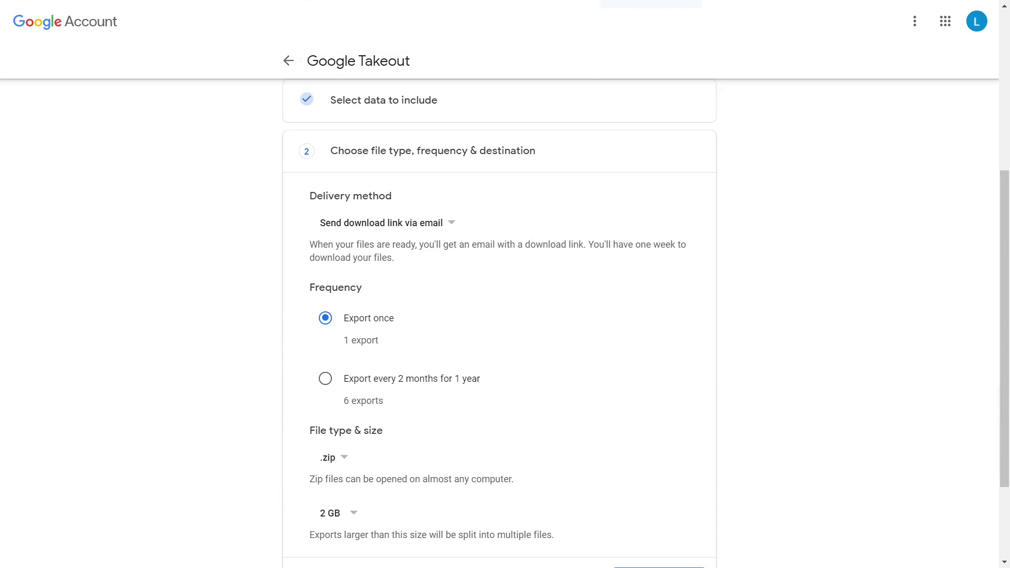
{"action": "scroll", "coordinate": [499, 324], "scroll_direction": "down", "scroll_amount": 3}
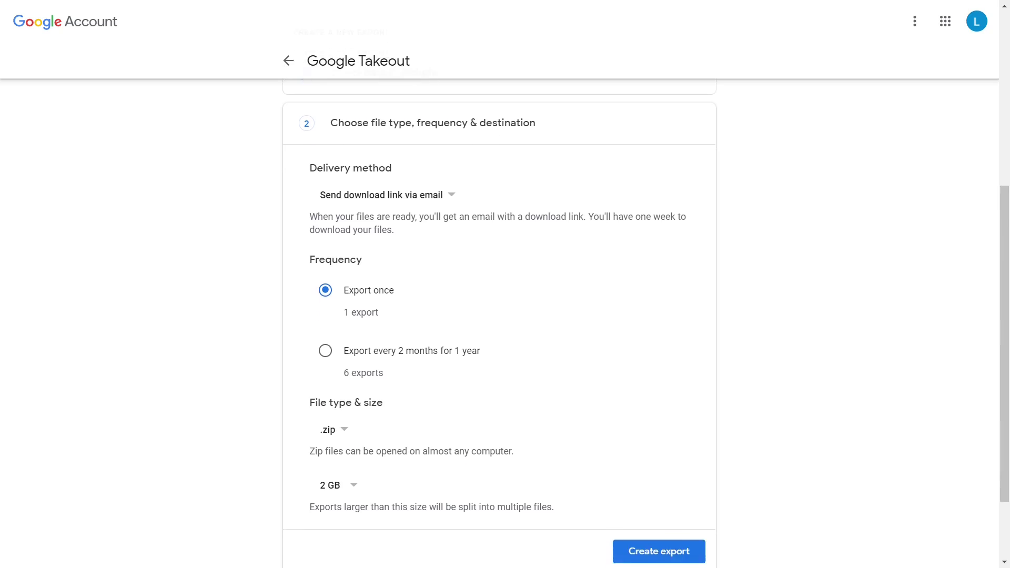
{"action": "left_click", "coordinate": [658, 456]}
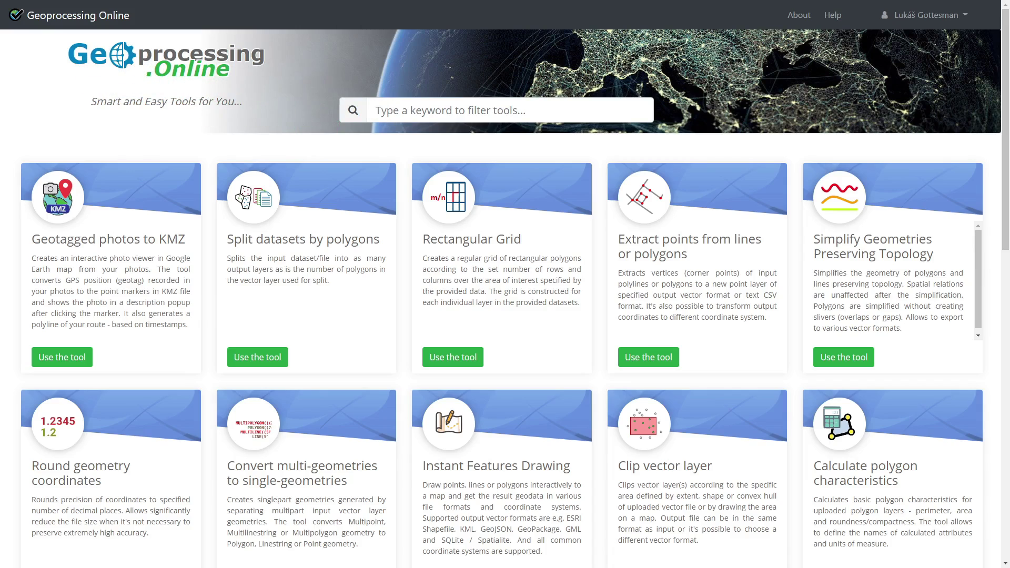
Step: Filter the Geoprocessing Online tools by "location" and open Google Location History - extract visited places
{"action": "left_click", "coordinate": [376, 110]}
{"action": "type", "text": "locatio"}
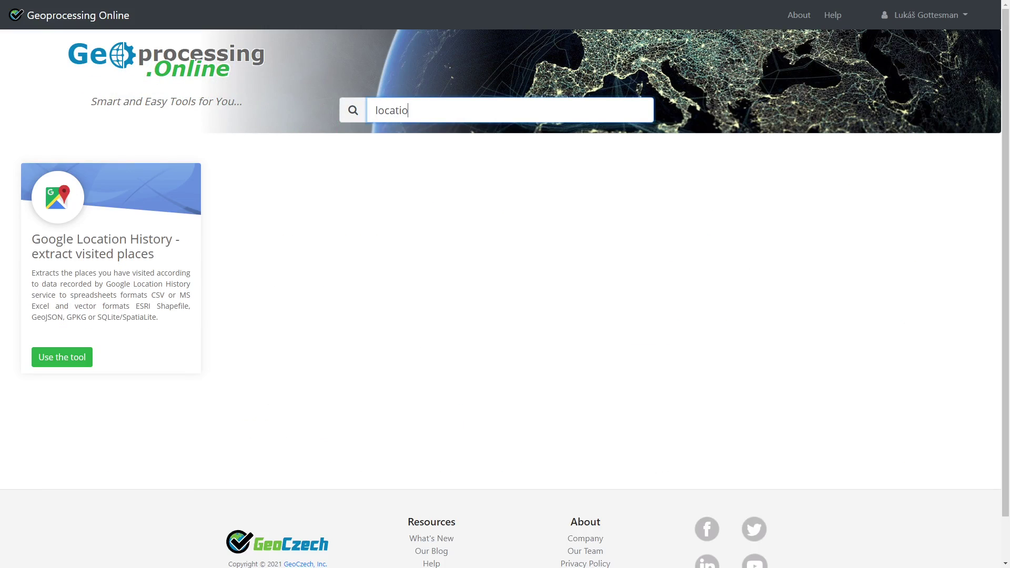
{"action": "type", "text": "n"}
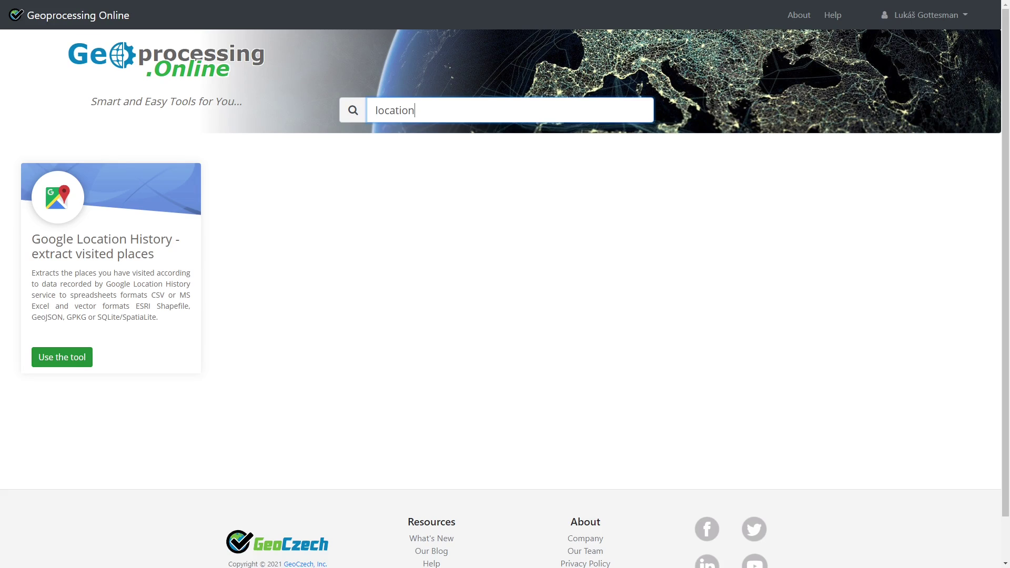
{"action": "left_click", "coordinate": [62, 358]}
{"action": "key", "text": "Return"}
Step: Review the tool's description and parameters, run it, and continue to the date filter with the uploaded location history files
{"action": "scroll", "coordinate": [506, 294], "scroll_direction": "down", "scroll_amount": 5}
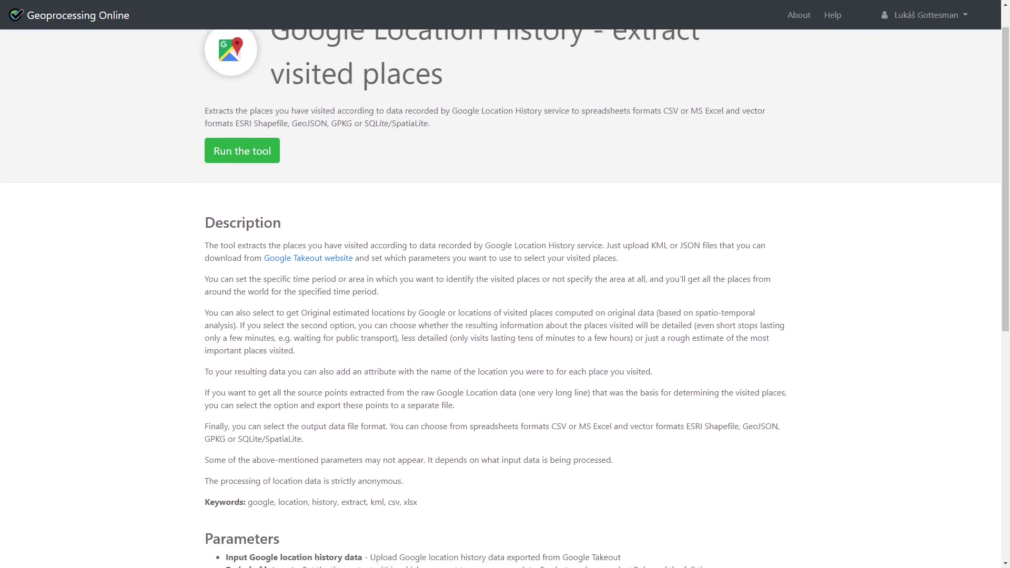
{"action": "scroll", "coordinate": [505, 295], "scroll_direction": "down", "scroll_amount": 3}
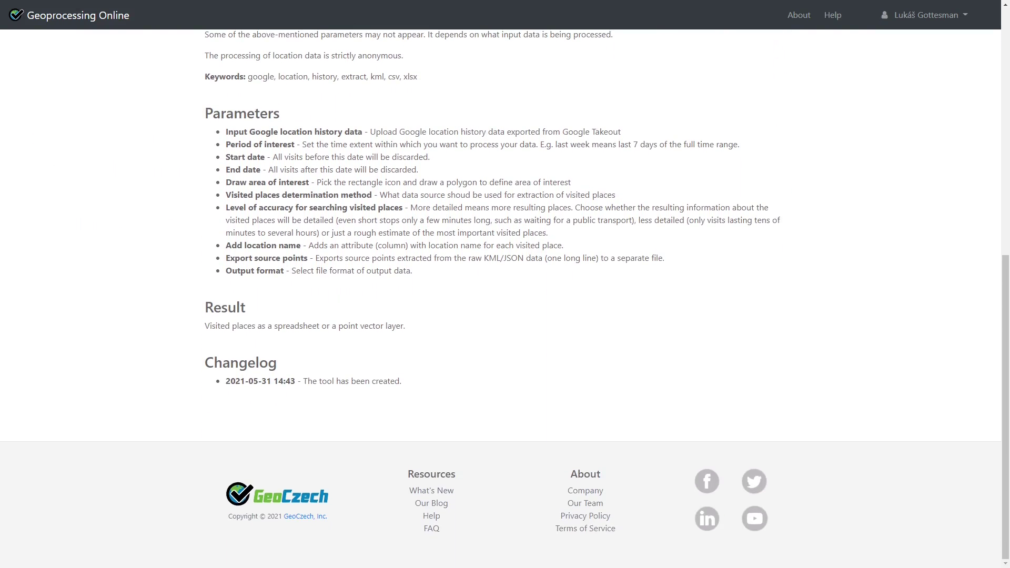
{"action": "scroll", "coordinate": [505, 294], "scroll_direction": "up", "scroll_amount": 6}
{"action": "scroll", "coordinate": [505, 295], "scroll_direction": "up", "scroll_amount": 2}
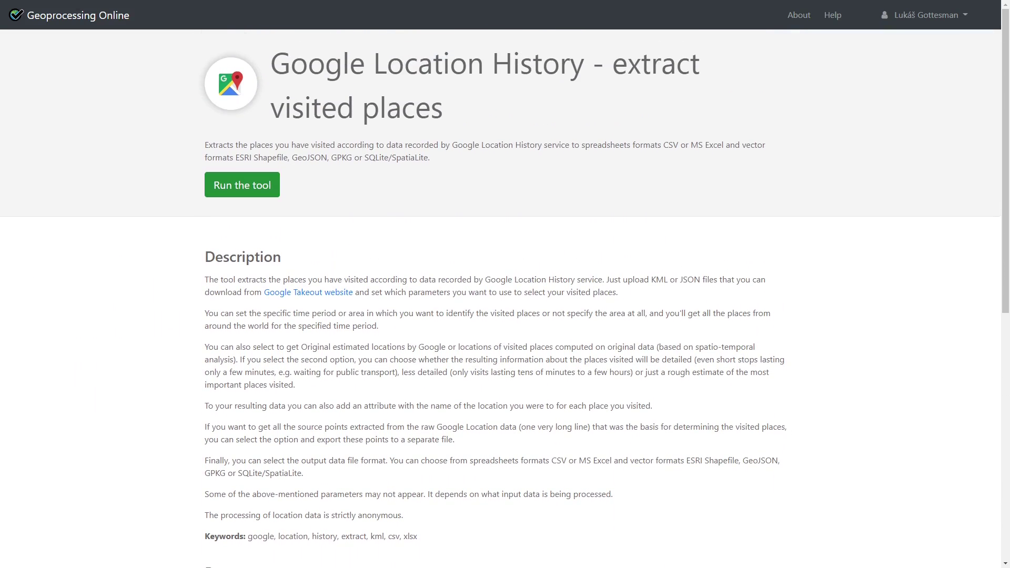
{"action": "left_click", "coordinate": [241, 184]}
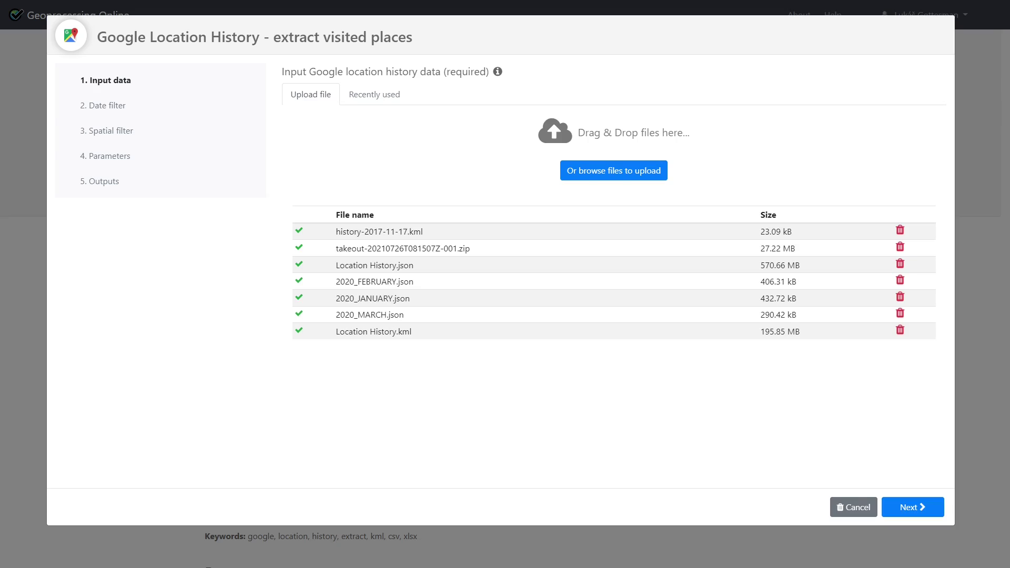
{"action": "left_click", "coordinate": [913, 507]}
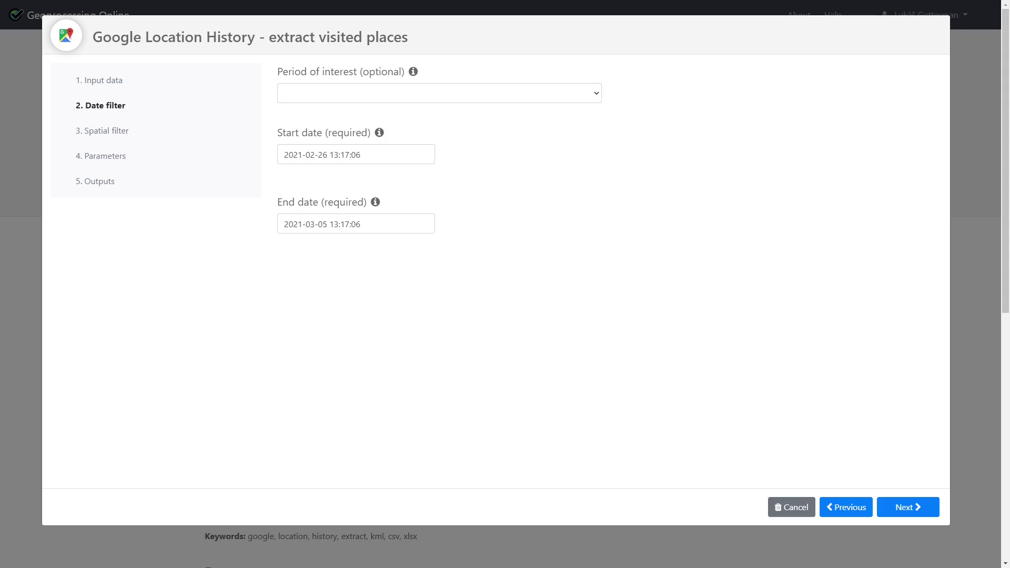
Step: Set the period of interest to Custom
{"action": "left_click", "coordinate": [439, 93]}
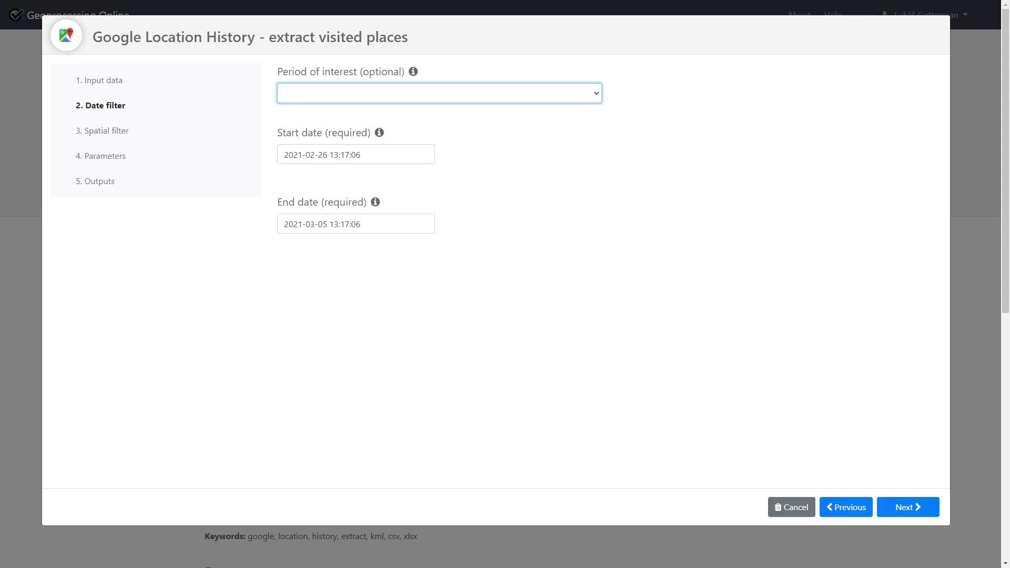
{"action": "key", "text": "Down"}
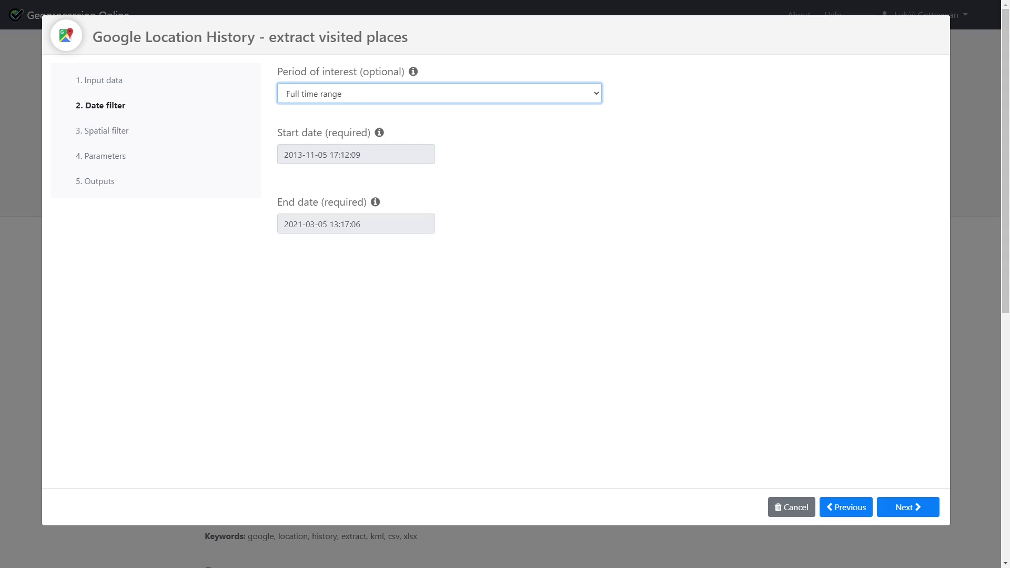
{"action": "key", "text": "Down"}
{"action": "key", "text": "Down"}
{"action": "key", "text": "Down"}
{"action": "key", "text": "Down"}
Step: Set the start date to February 1, 2019 and the end date to December 31, 2020
{"action": "left_click", "coordinate": [363, 154]}
{"action": "left_click", "coordinate": [287, 173]}
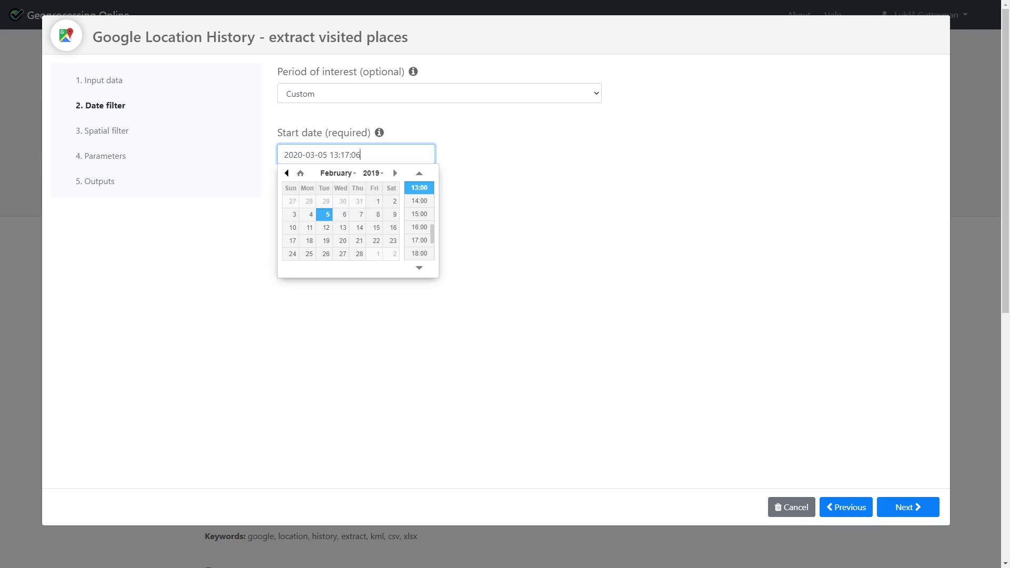
{"action": "left_click", "coordinate": [375, 201]}
{"action": "key", "text": "Tab"}
{"action": "scroll", "coordinate": [393, 238], "scroll_direction": "up", "scroll_amount": 3}
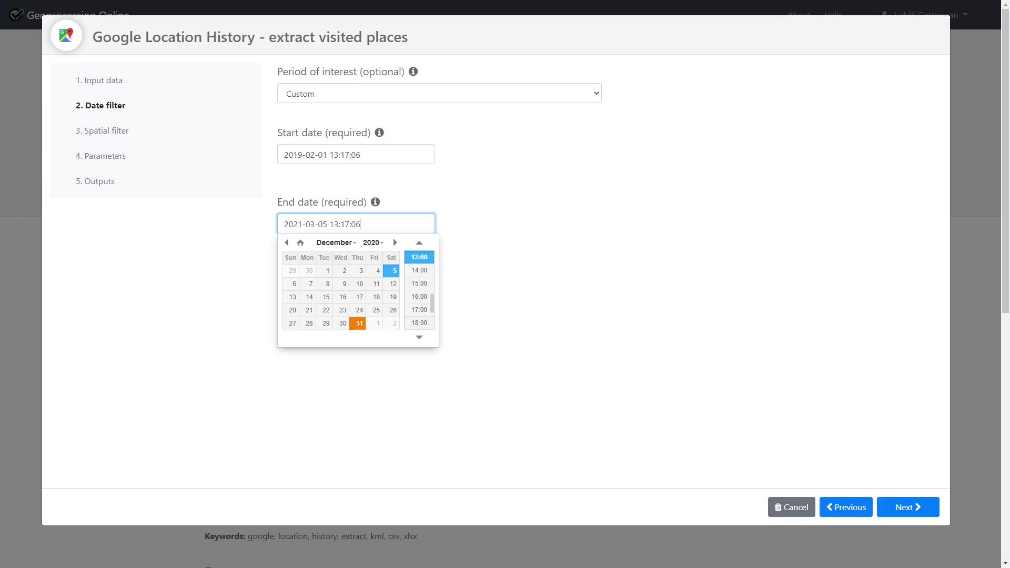
{"action": "left_click", "coordinate": [360, 323]}
Step: Define a rectangular area of interest covering Czechia, Slovakia and southern Poland as the spatial filter, and continue to the parameters
{"action": "left_click", "coordinate": [908, 507]}
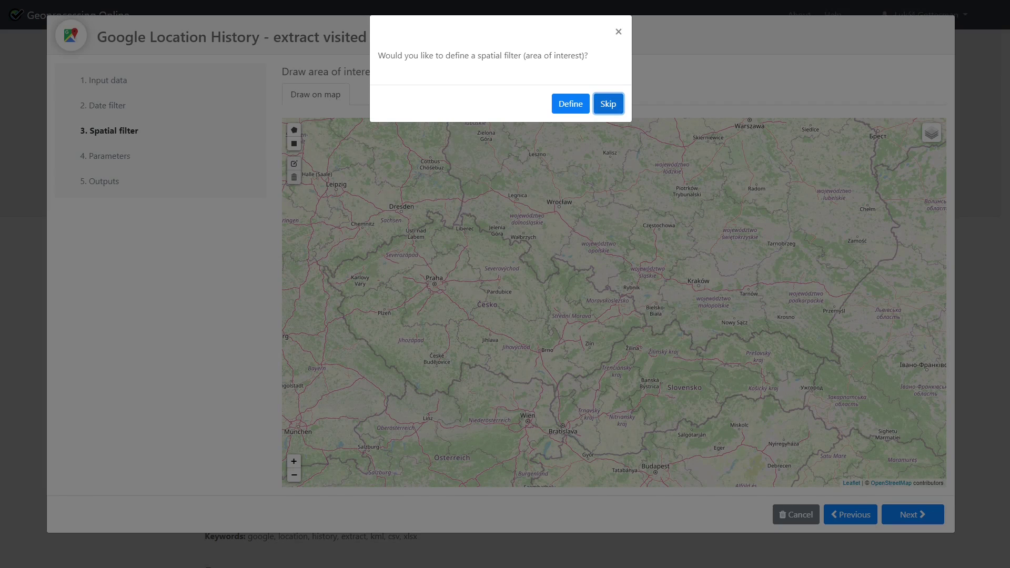
{"action": "left_click", "coordinate": [571, 104]}
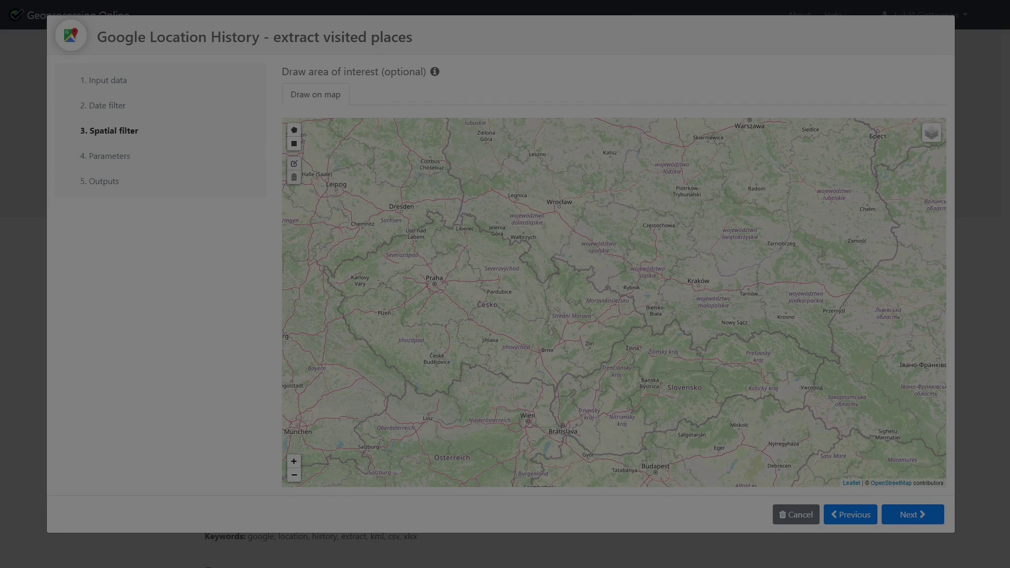
{"action": "left_click", "coordinate": [289, 143]}
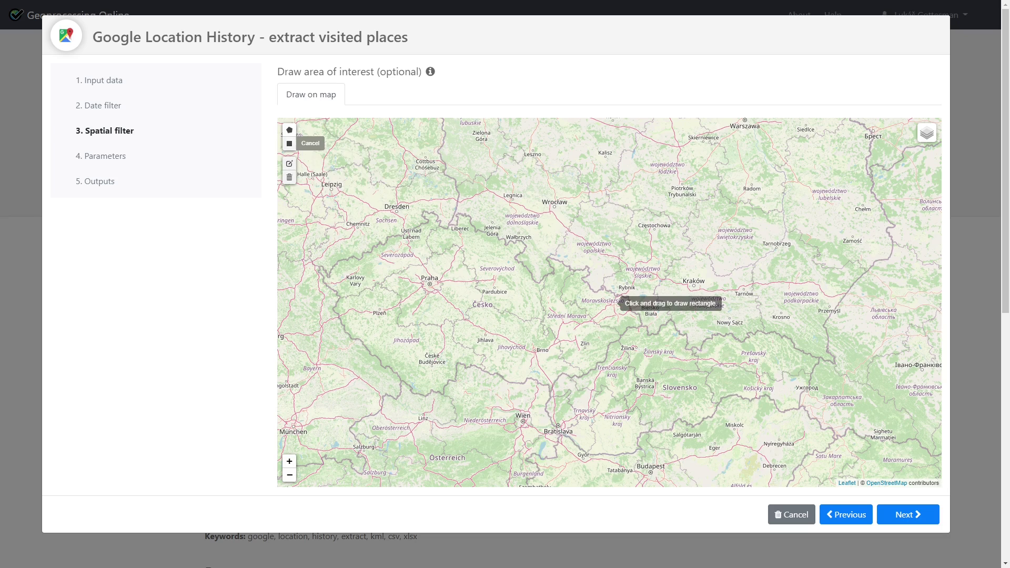
{"action": "mouse_move", "coordinate": [309, 201]}
{"action": "left_mouse_down"}
{"action": "mouse_move", "coordinate": [338, 262]}
{"action": "mouse_move", "coordinate": [516, 419]}
{"action": "mouse_move", "coordinate": [733, 476]}
{"action": "mouse_move", "coordinate": [805, 475]}
{"action": "mouse_move", "coordinate": [824, 459]}
{"action": "left_mouse_up"}
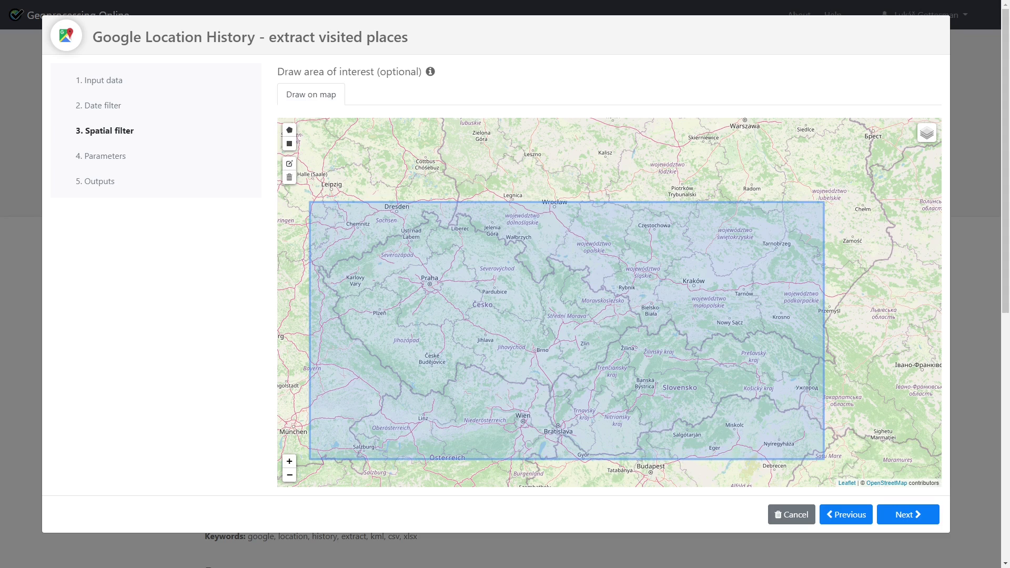
{"action": "left_click", "coordinate": [908, 515]}
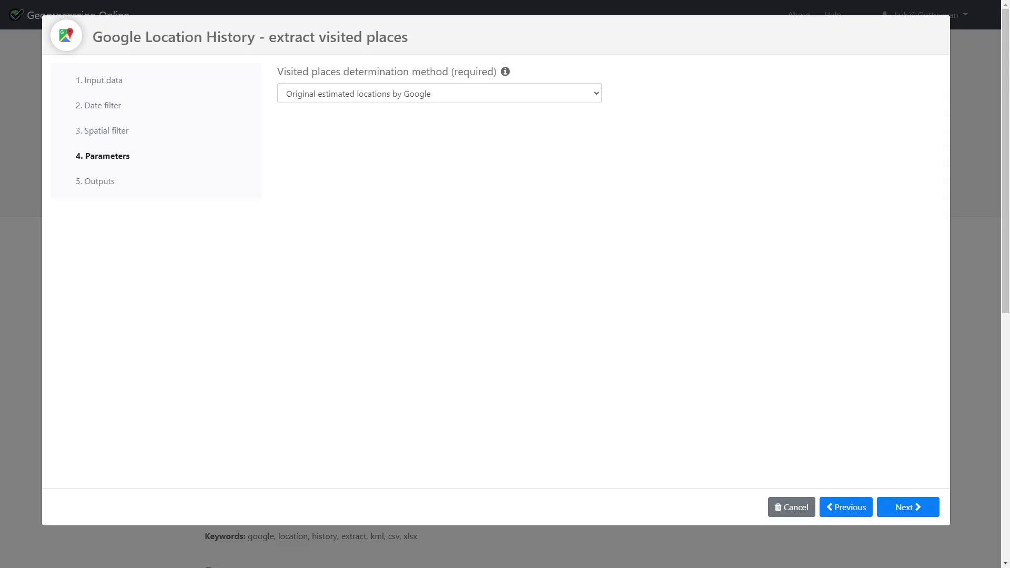
Step: Set the visited places determination method to Computation on original data (based on spatio-temporal analysis) with the Approximate accuracy level
{"action": "left_click", "coordinate": [438, 93]}
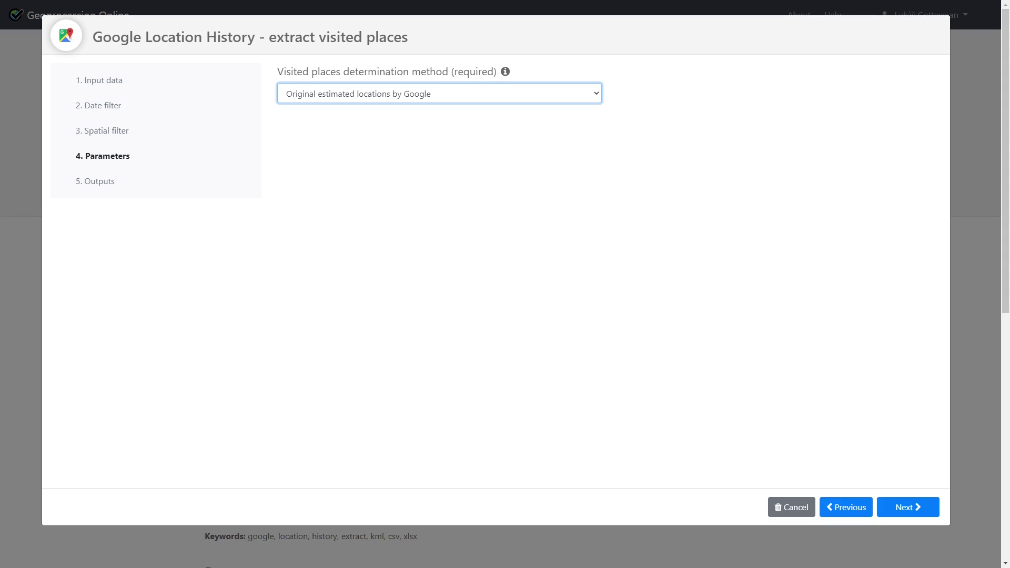
{"action": "key", "text": "Down"}
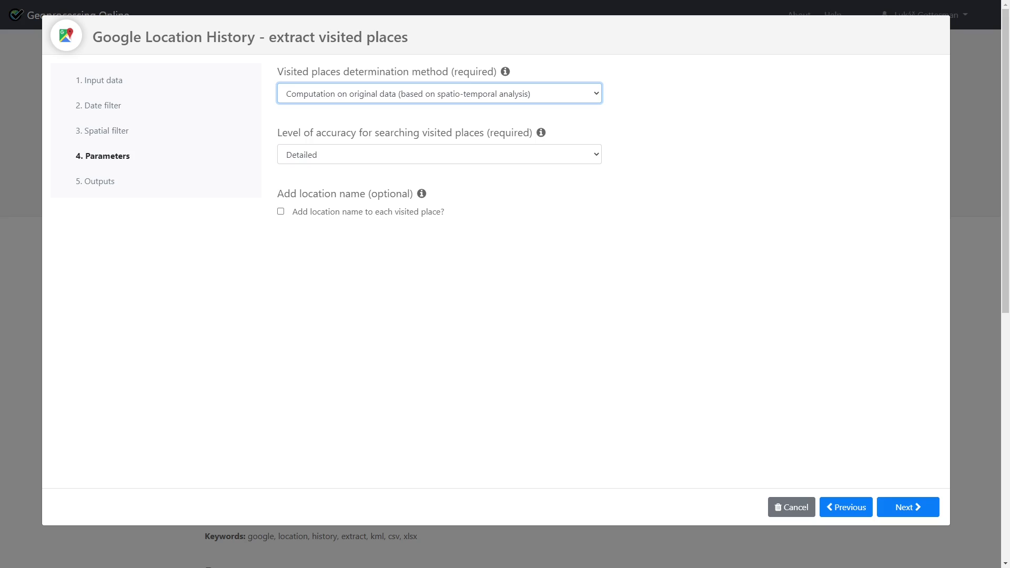
{"action": "left_click", "coordinate": [439, 155]}
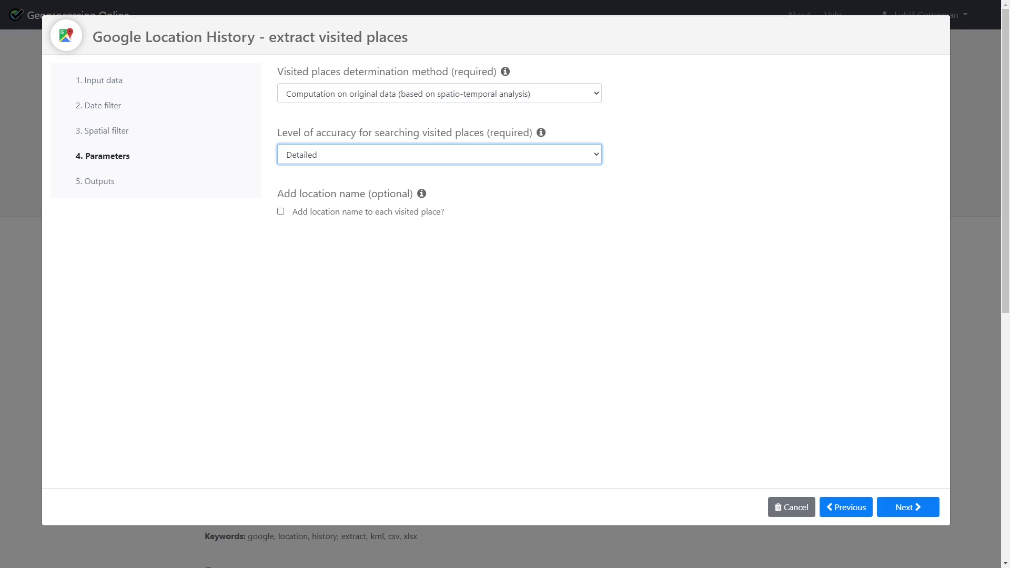
{"action": "key", "text": "Down"}
{"action": "key", "text": "Down"}
Step: Enable adding the location name to each visited place and continue to the output settings
{"action": "key", "text": "Tab"}
{"action": "key", "text": "space"}
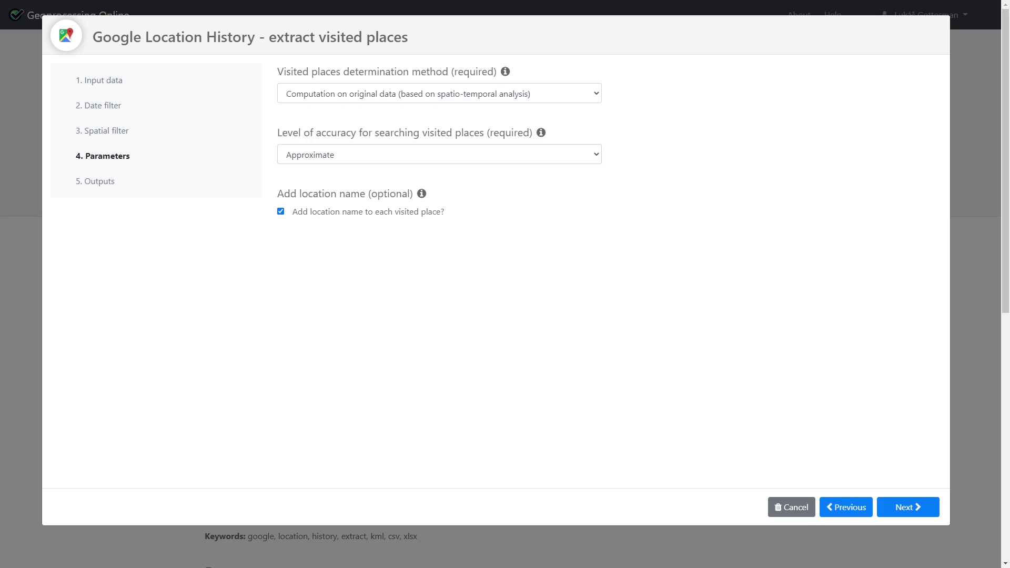
{"action": "key", "text": "Tab"}
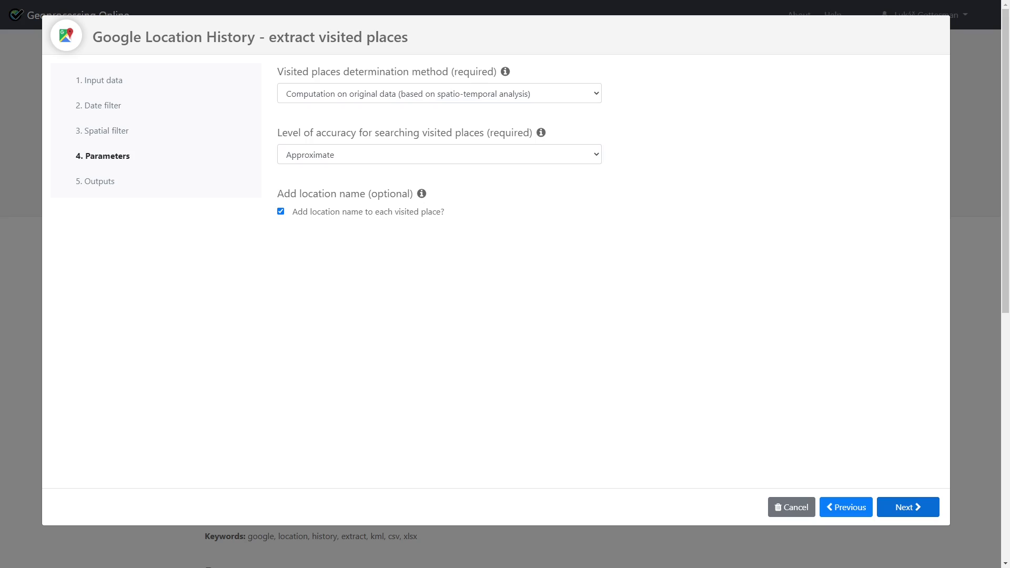
{"action": "key", "text": "Return"}
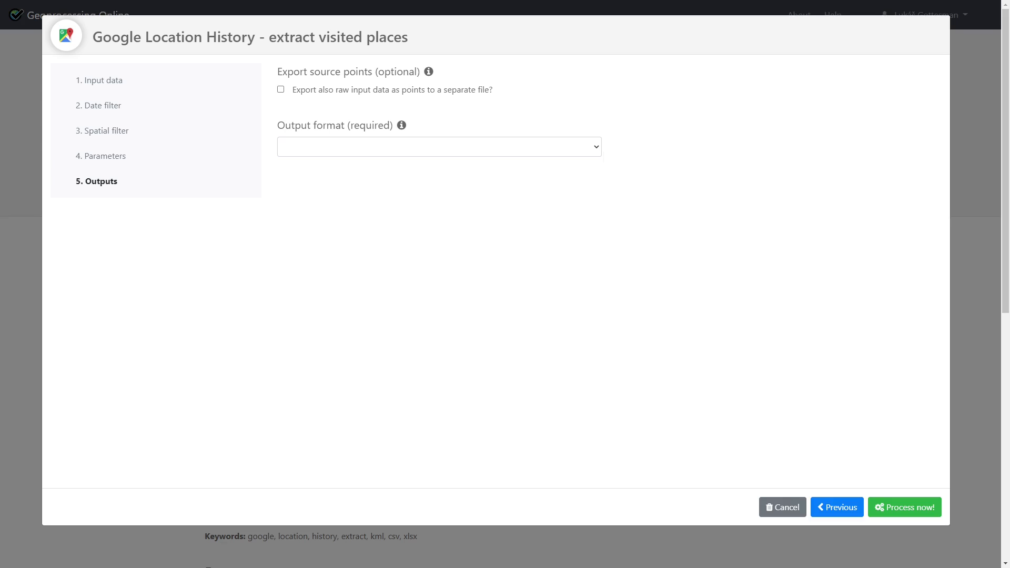
Step: Enable exporting the raw input data as points to a separate file
{"action": "key", "text": "Tab"}
{"action": "key", "text": "space"}
{"action": "key", "text": "Tab"}
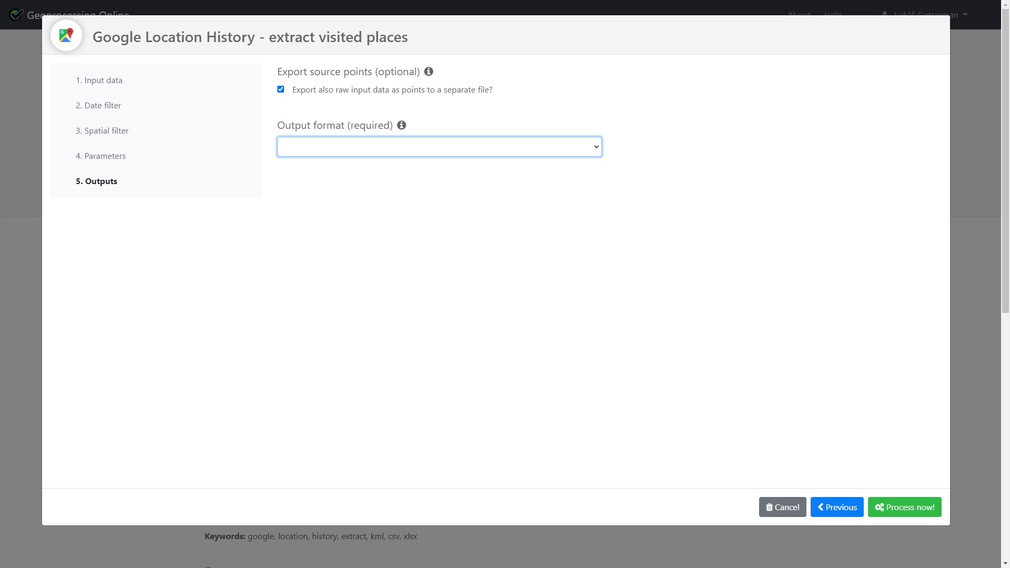
Step: Set the output format to MS Excel (.xlsx) and start processing the task
{"action": "key", "text": "Down"}
{"action": "key", "text": "Down"}
{"action": "key", "text": "Down"}
{"action": "key", "text": "Down"}
{"action": "key", "text": "Down"}
{"action": "key", "text": "Up"}
{"action": "key", "text": "Up"}
{"action": "key", "text": "Up"}
{"action": "key", "text": "Return"}
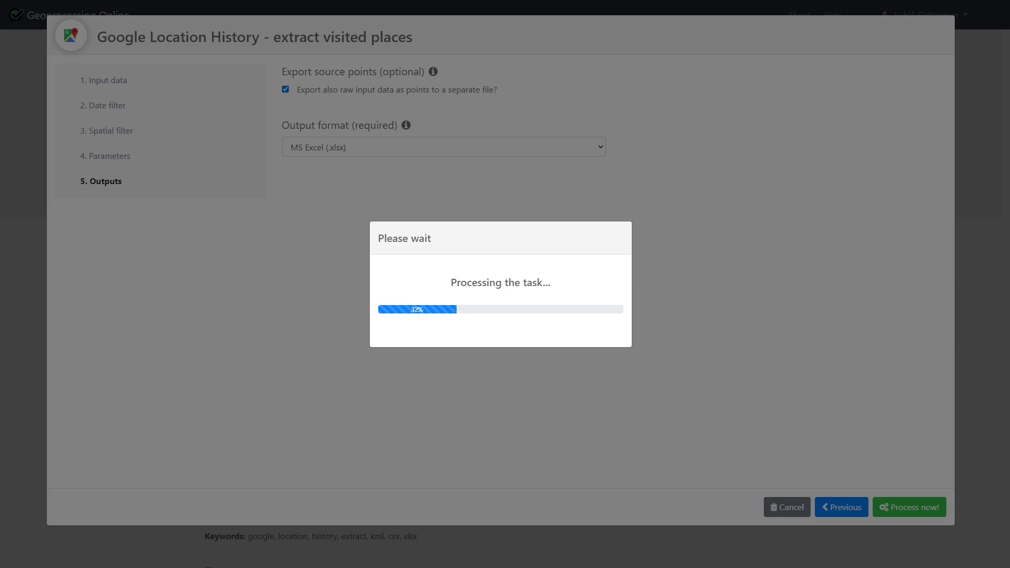